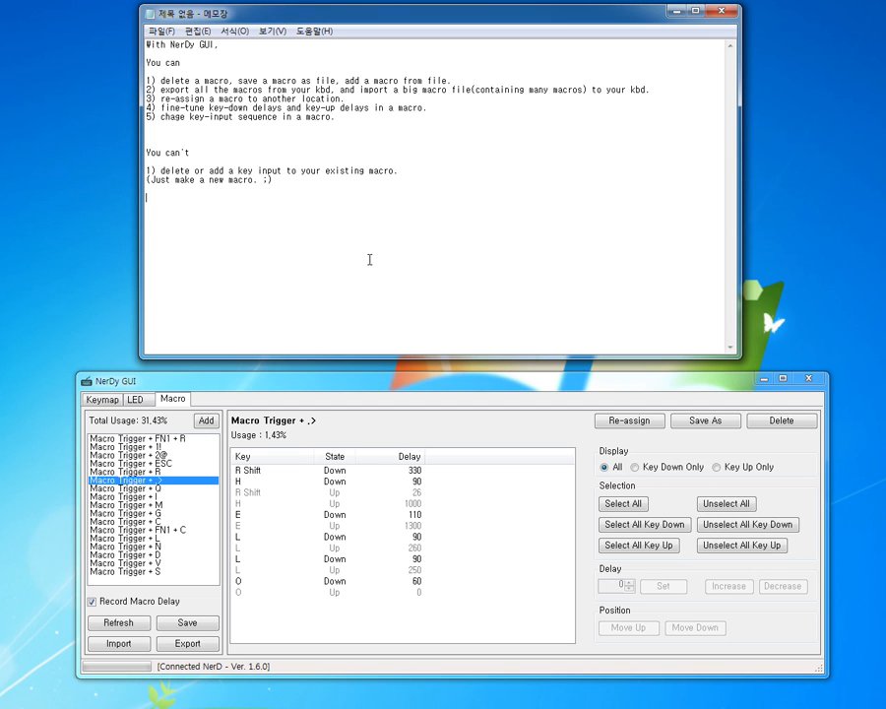
Step: Refresh the macro list and turn off macro delay recording
{"action": "left_click", "coordinate": [118, 622]}
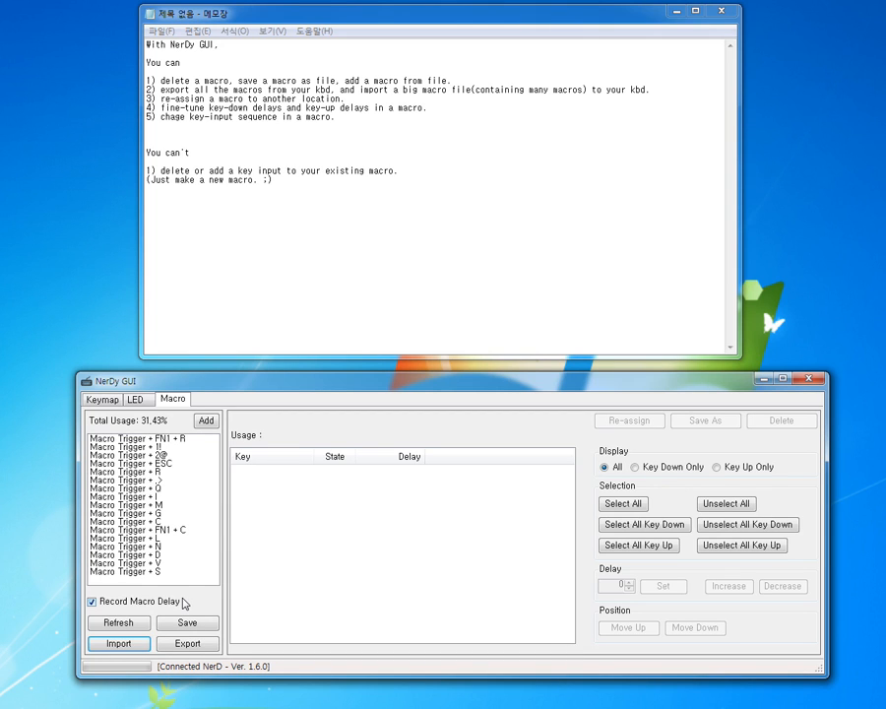
{"action": "left_click", "coordinate": [92, 601]}
Step: Save the Macro Trigger + .> macro as Sample_macro in the keyboard backup folder, replacing the existing file
{"action": "left_click", "coordinate": [157, 479]}
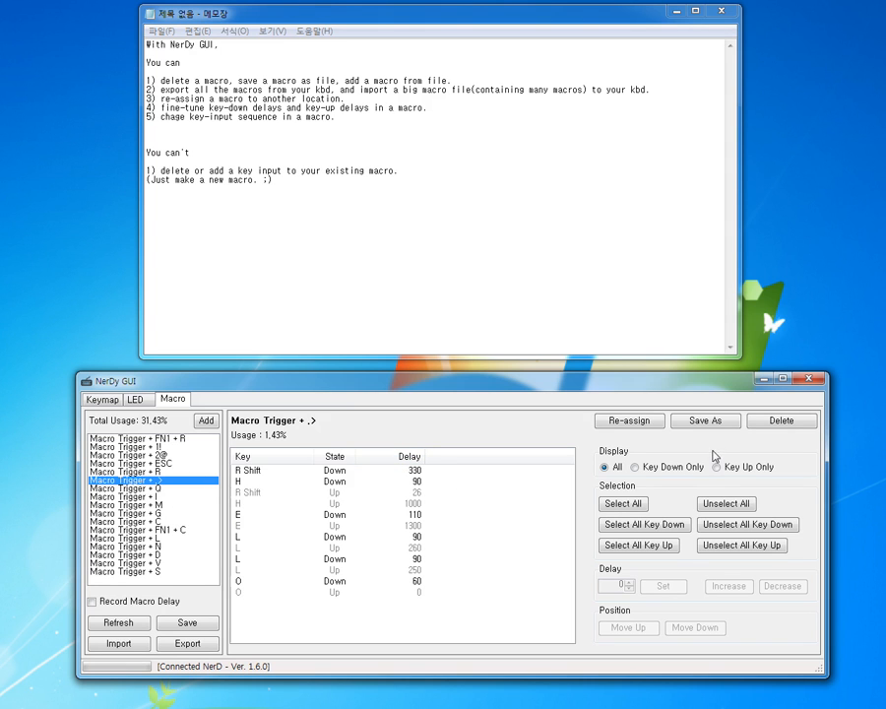
{"action": "left_click", "coordinate": [698, 421]}
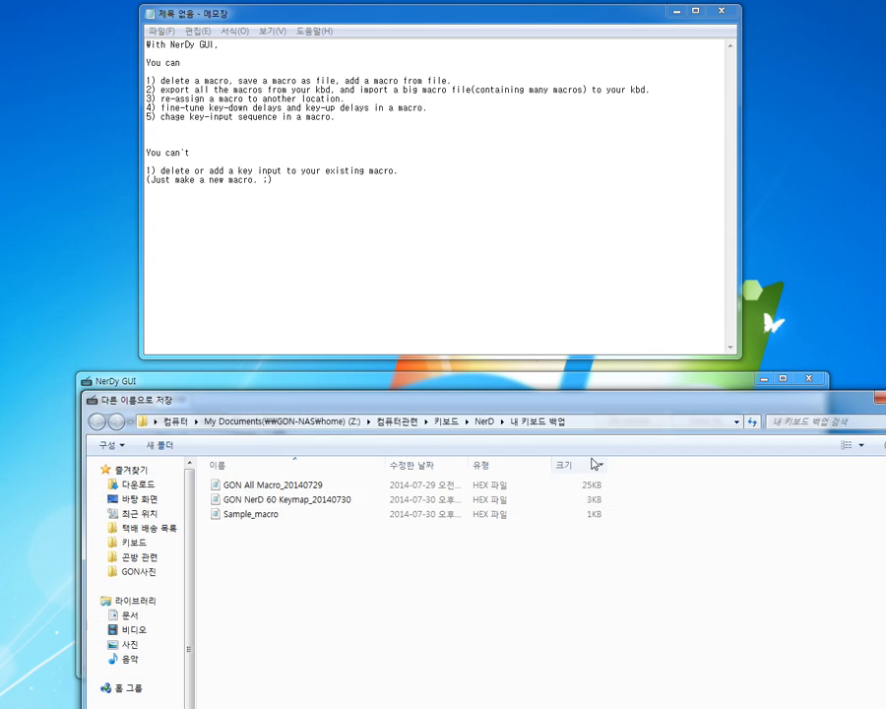
{"action": "left_click_drag", "start_coordinate": [336, 398], "coordinate": [317, 91]}
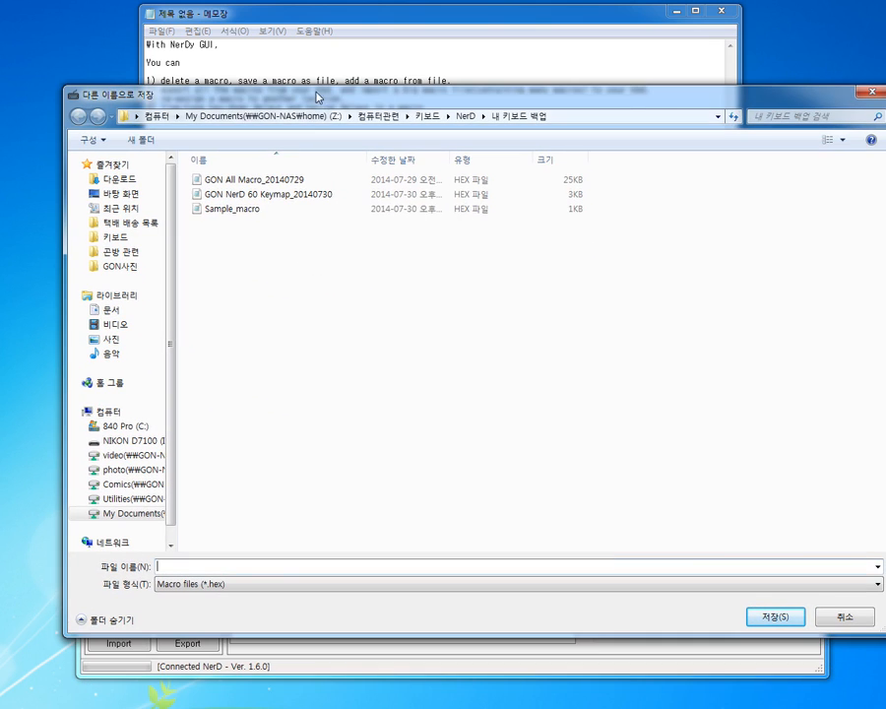
{"action": "left_click", "coordinate": [244, 209]}
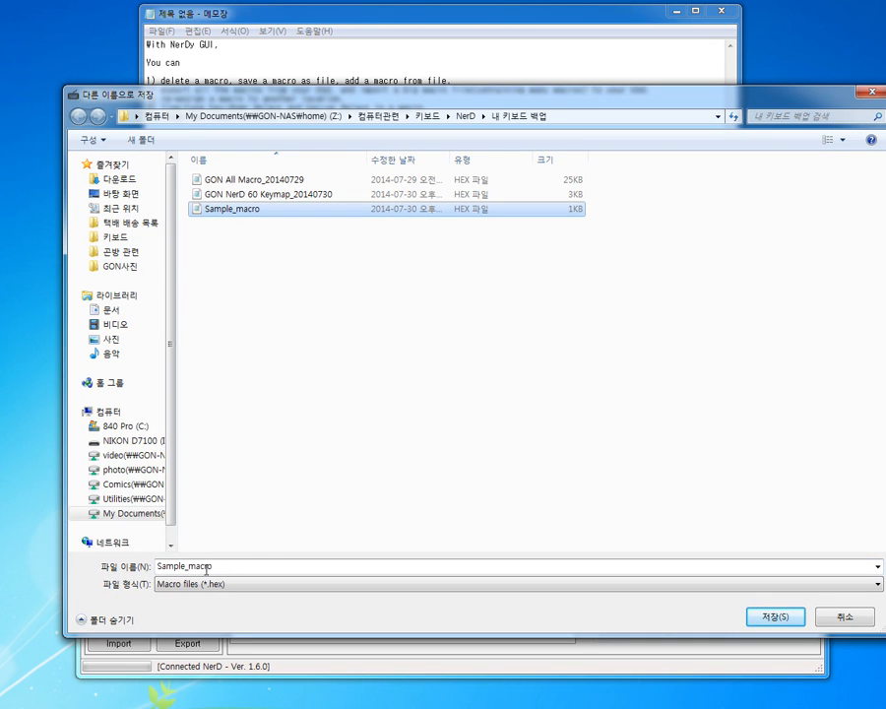
{"action": "left_click", "coordinate": [773, 617]}
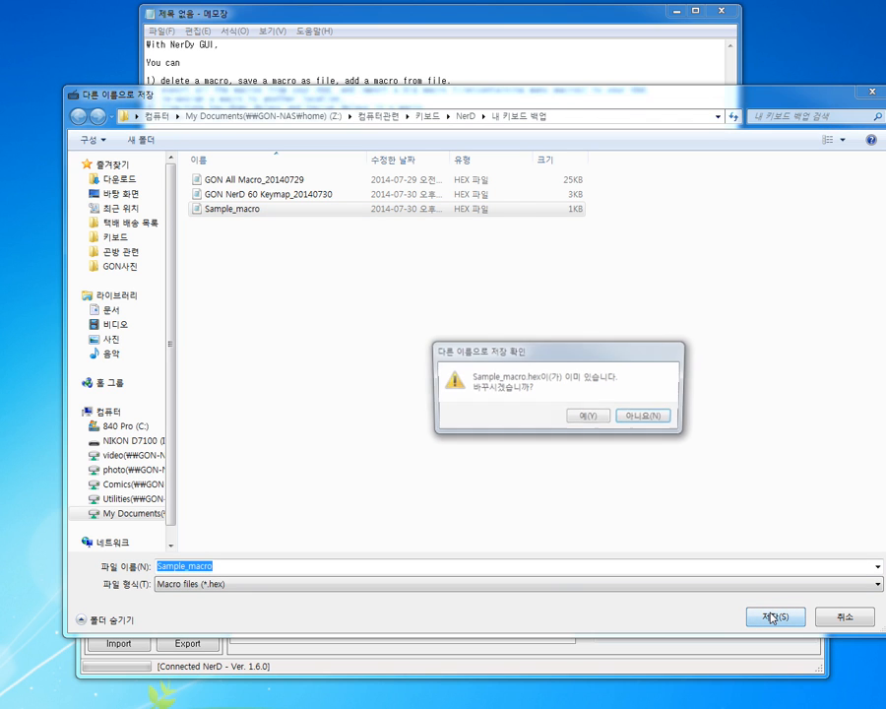
{"action": "left_click", "coordinate": [586, 419]}
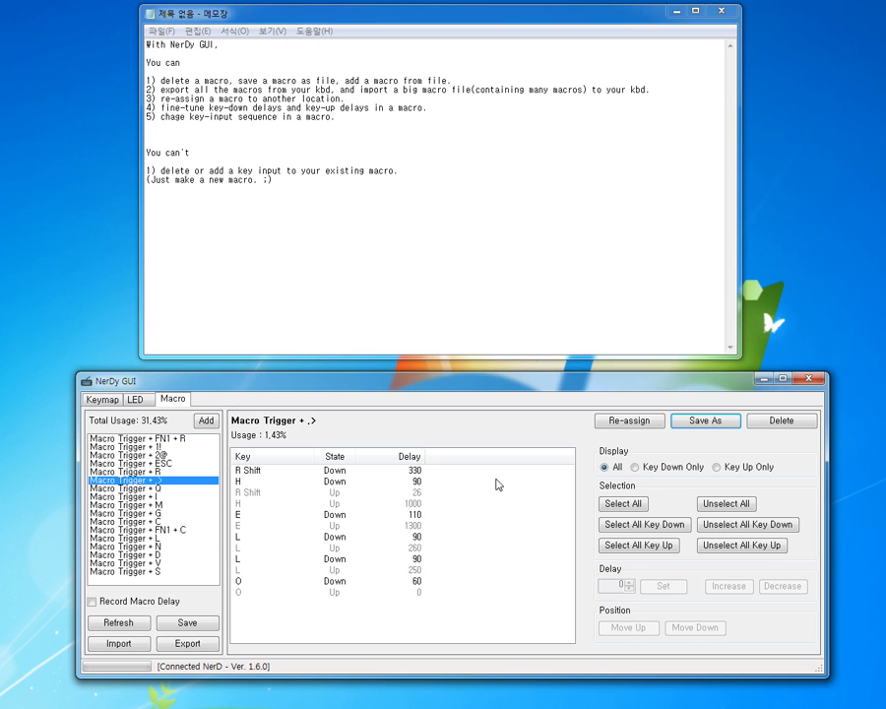
Step: Delete the Macro Trigger + .> macro and refresh the macro list
{"action": "left_click", "coordinate": [780, 421]}
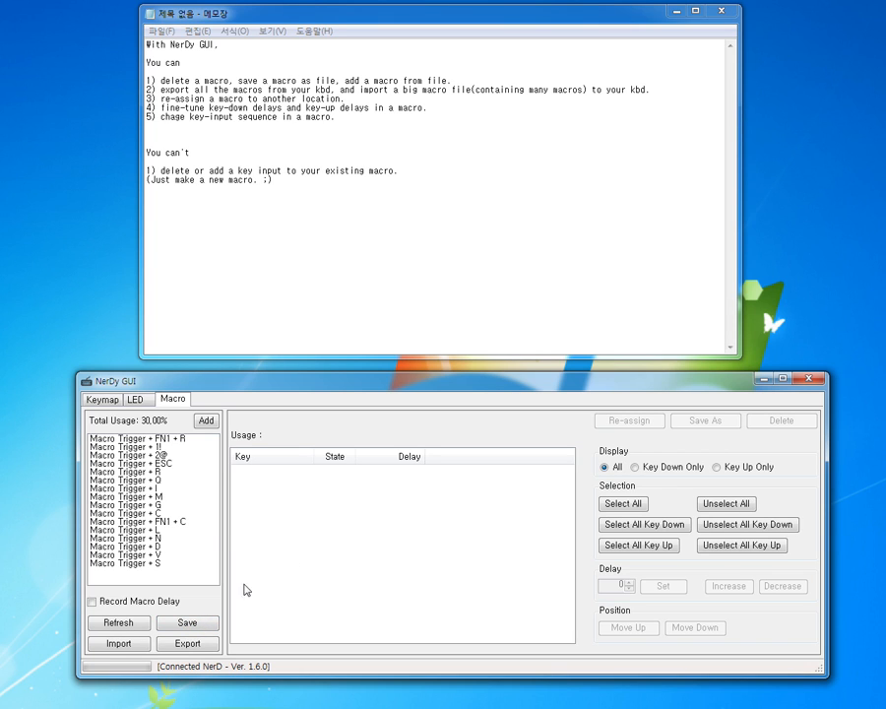
{"action": "left_click", "coordinate": [123, 623]}
Step: Add the macro from the Sample_macro file and assign it to the /? key on the Normal layer
{"action": "left_click", "coordinate": [206, 422]}
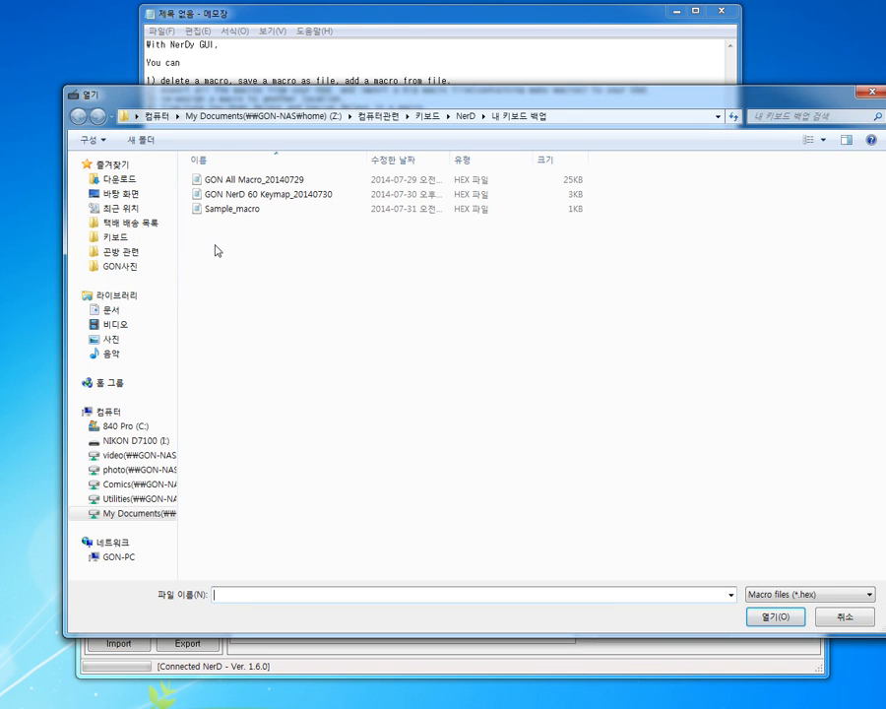
{"action": "double_click", "coordinate": [235, 210]}
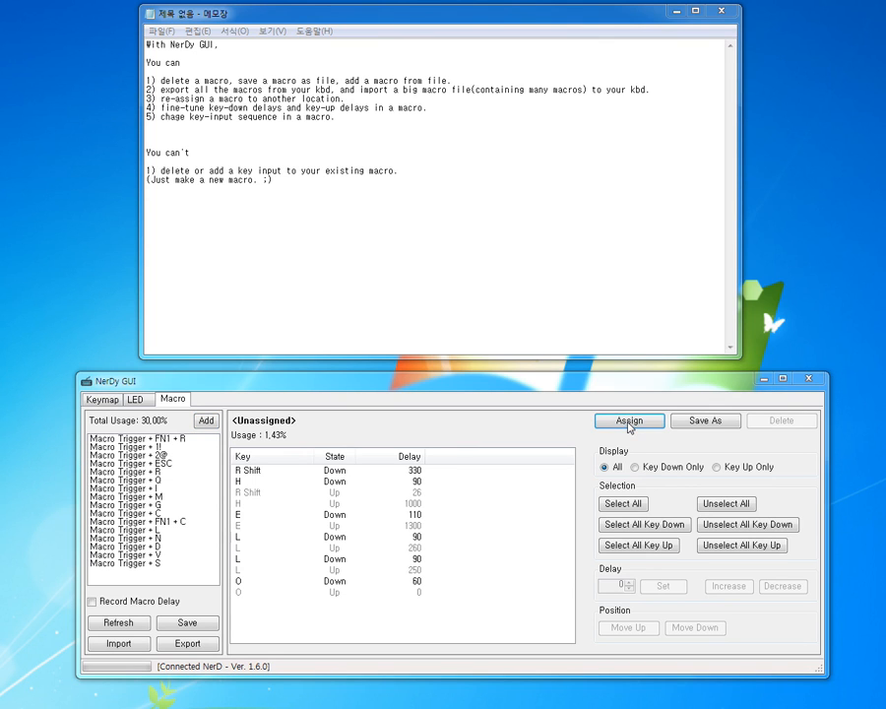
{"action": "left_click", "coordinate": [629, 421]}
{"action": "left_click_drag", "start_coordinate": [244, 197], "coordinate": [533, 128]}
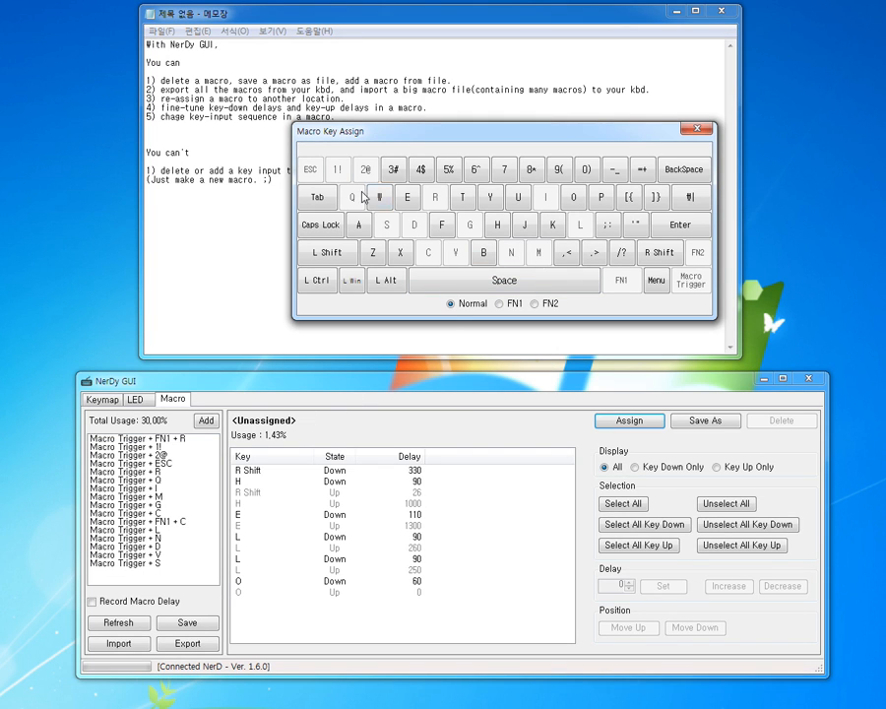
{"action": "left_click", "coordinate": [503, 306]}
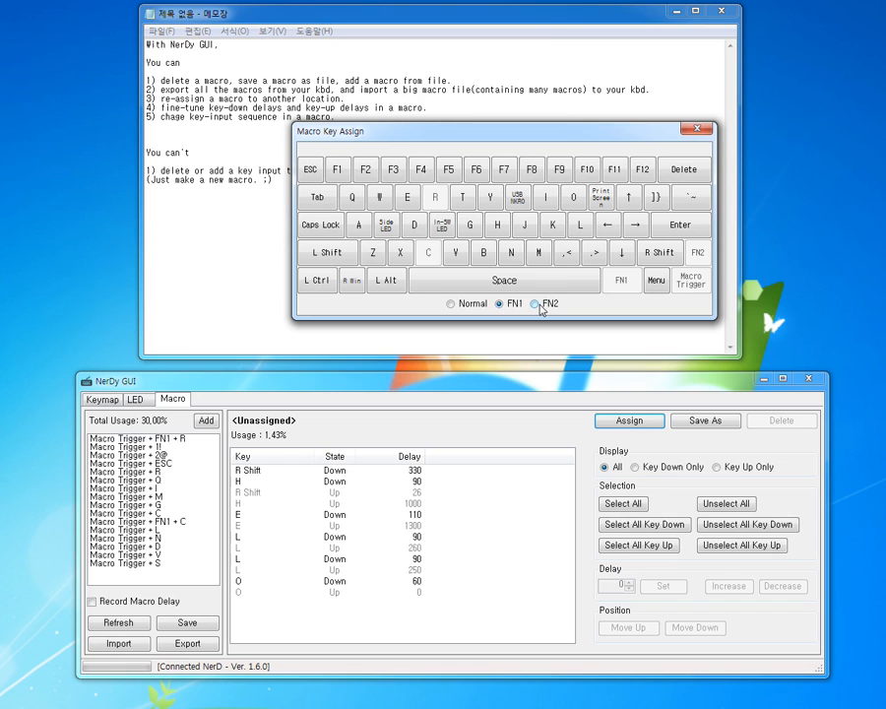
{"action": "left_click", "coordinate": [535, 304]}
{"action": "left_click", "coordinate": [500, 305]}
{"action": "left_click", "coordinate": [475, 307]}
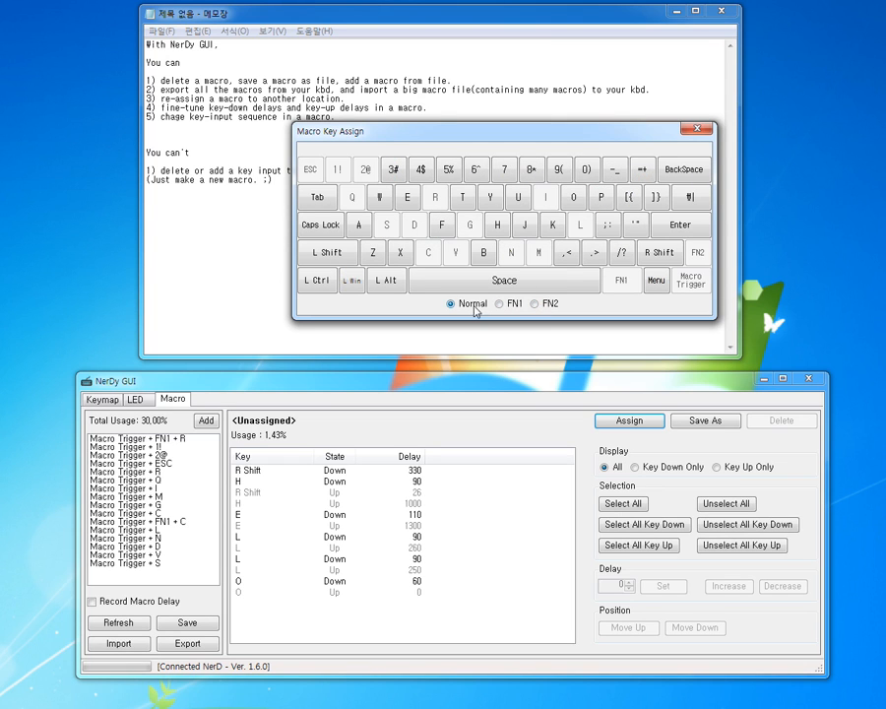
{"action": "left_click", "coordinate": [622, 257]}
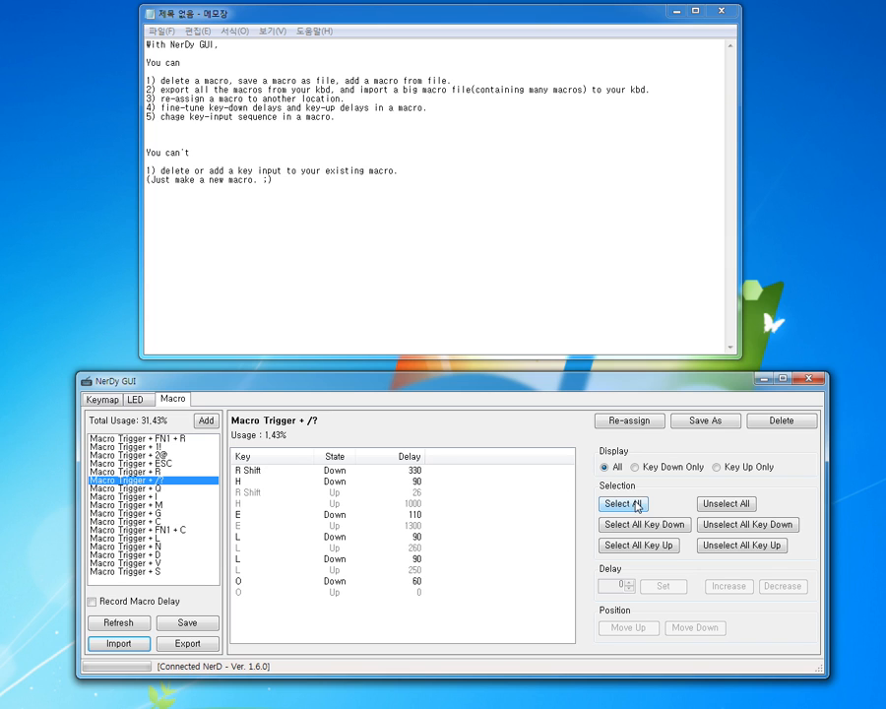
Step: Select all key events of the Macro Trigger + /? macro one by one, then select only the O Down event
{"action": "left_click", "coordinate": [368, 473]}
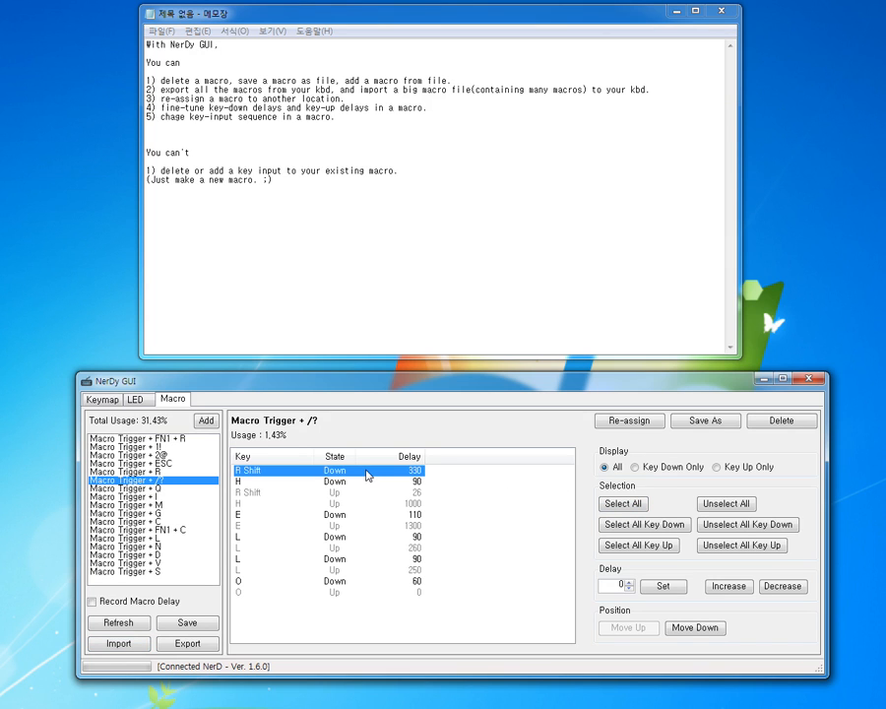
{"action": "left_click", "coordinate": [339, 482], "text": "ctrl"}
{"action": "left_click", "coordinate": [341, 504], "text": "ctrl"}
{"action": "left_click", "coordinate": [347, 536], "text": "ctrl"}
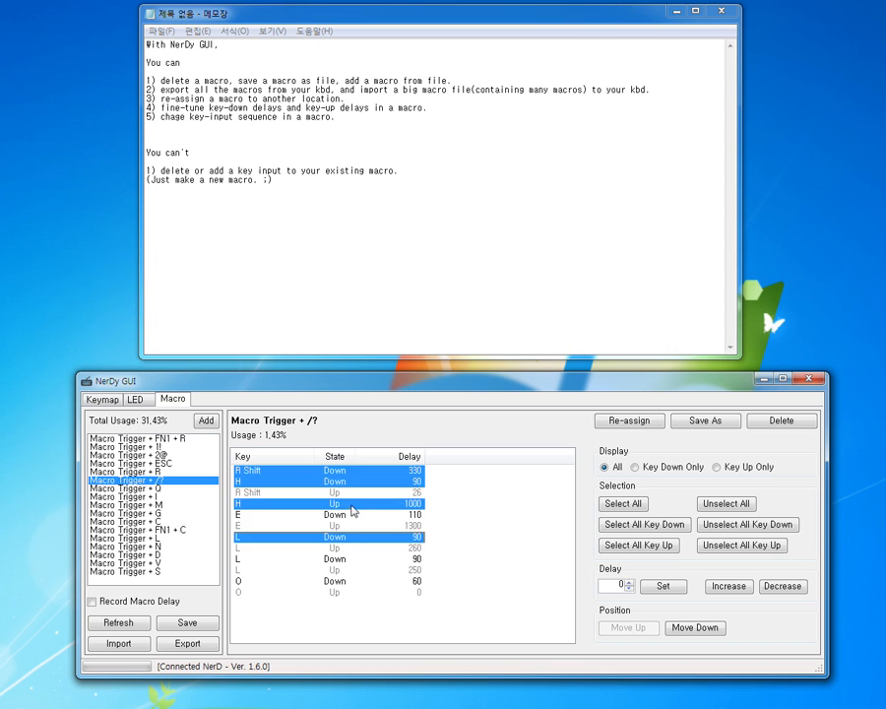
{"action": "left_click", "coordinate": [340, 492]}
{"action": "left_click", "coordinate": [342, 474], "text": "ctrl"}
{"action": "left_click", "coordinate": [339, 504], "text": "ctrl"}
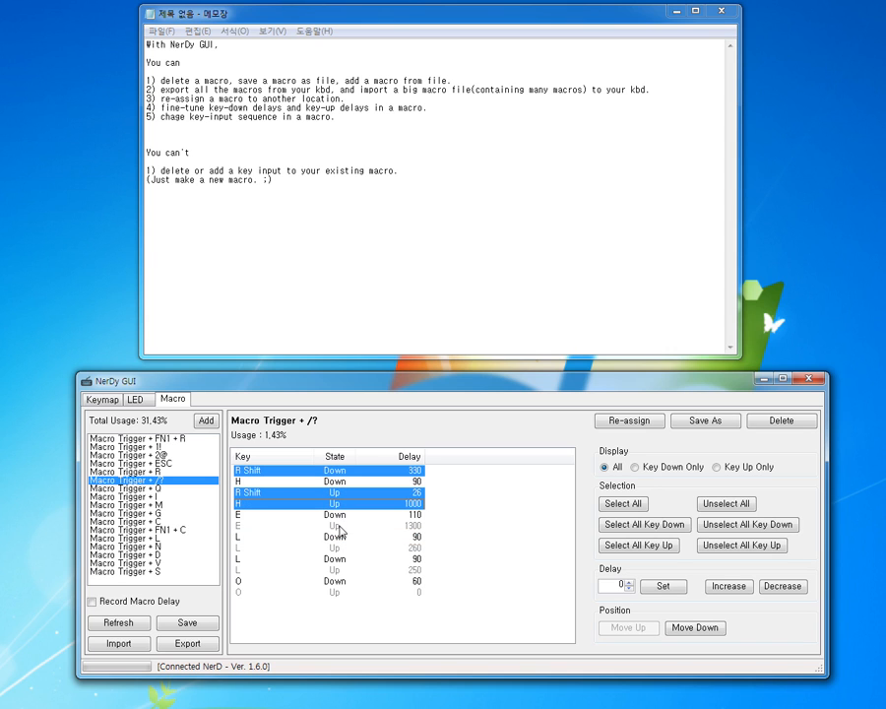
{"action": "left_click", "coordinate": [338, 525], "text": "ctrl"}
{"action": "left_click", "coordinate": [336, 558], "text": "ctrl"}
{"action": "left_click", "coordinate": [336, 569], "text": "ctrl"}
{"action": "left_click", "coordinate": [336, 580], "text": "ctrl"}
{"action": "left_click", "coordinate": [332, 592], "text": "ctrl"}
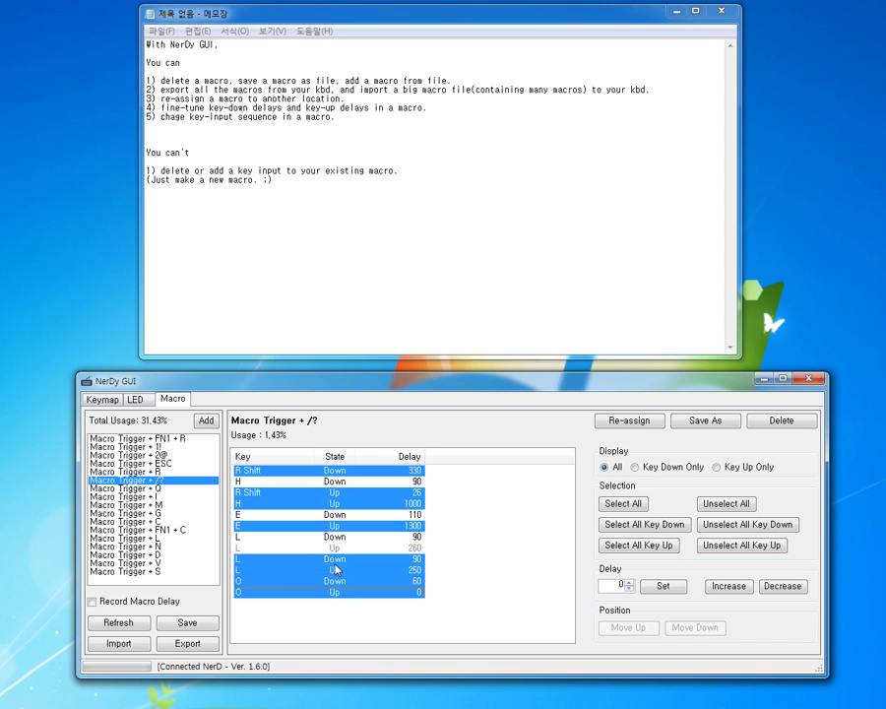
{"action": "left_click", "coordinate": [336, 548], "text": "ctrl"}
{"action": "left_click", "coordinate": [336, 536], "text": "ctrl"}
{"action": "left_click", "coordinate": [338, 515], "text": "ctrl"}
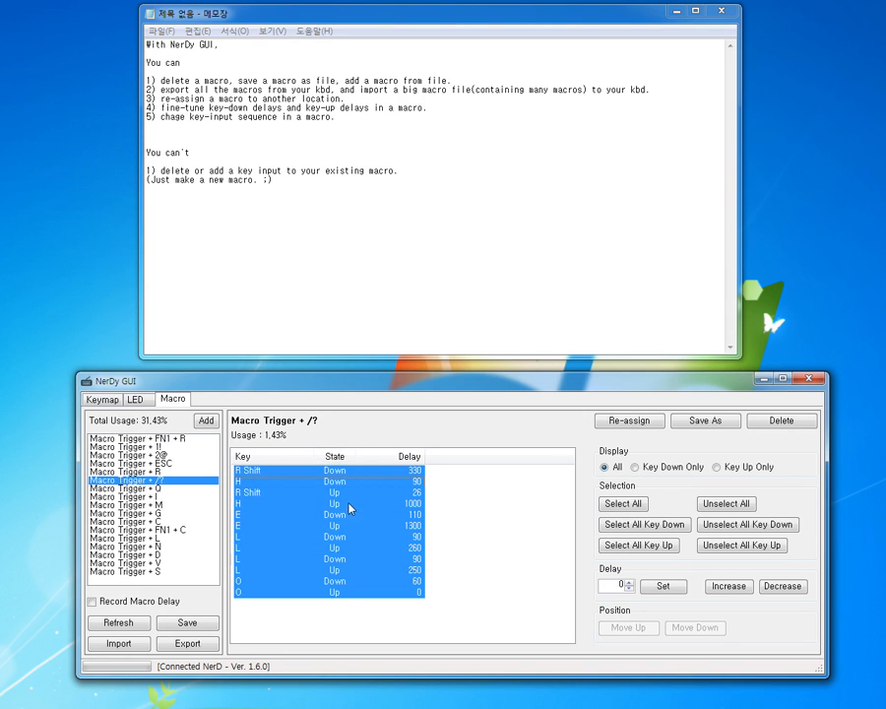
{"action": "left_click", "coordinate": [343, 526]}
{"action": "left_click", "coordinate": [343, 581]}
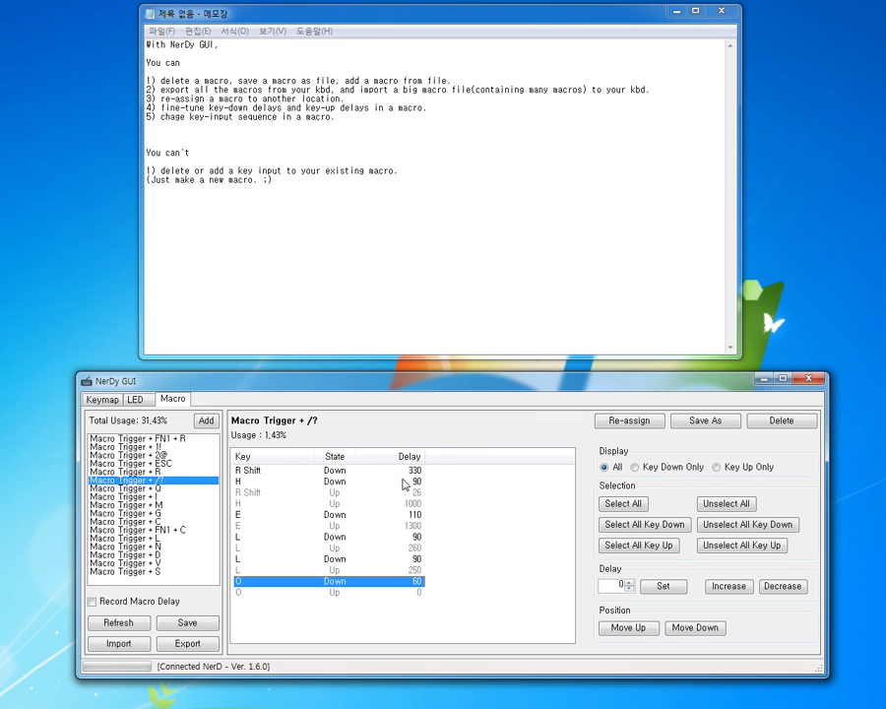
Step: Set the delay to 0 for all key events of the Macro Trigger + /? macro, from R Shift Down through O Up
{"action": "left_click", "coordinate": [350, 473]}
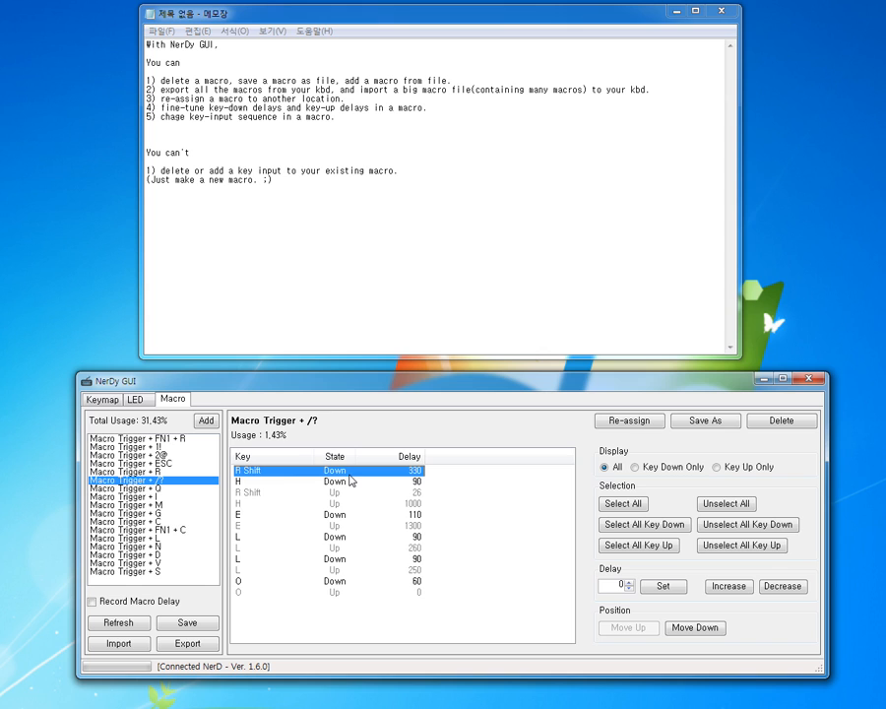
{"action": "left_click", "coordinate": [347, 592], "text": "shift"}
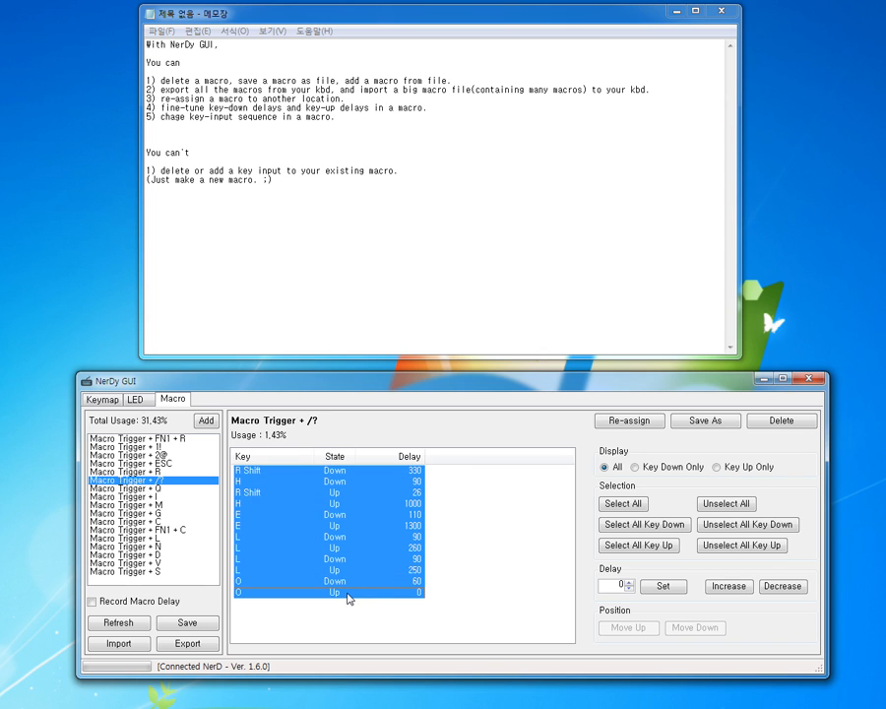
{"action": "left_click", "coordinate": [657, 588]}
{"action": "left_click", "coordinate": [491, 577]}
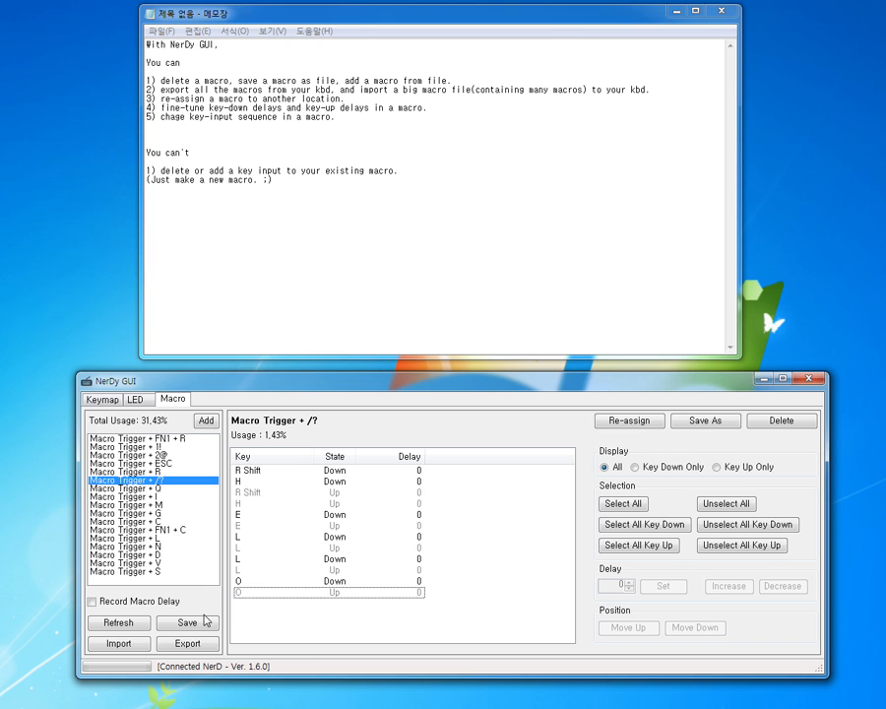
Step: Switch to the Notepad document and test the Macro Trigger + /? macro below the existing text
{"action": "left_click", "coordinate": [346, 474]}
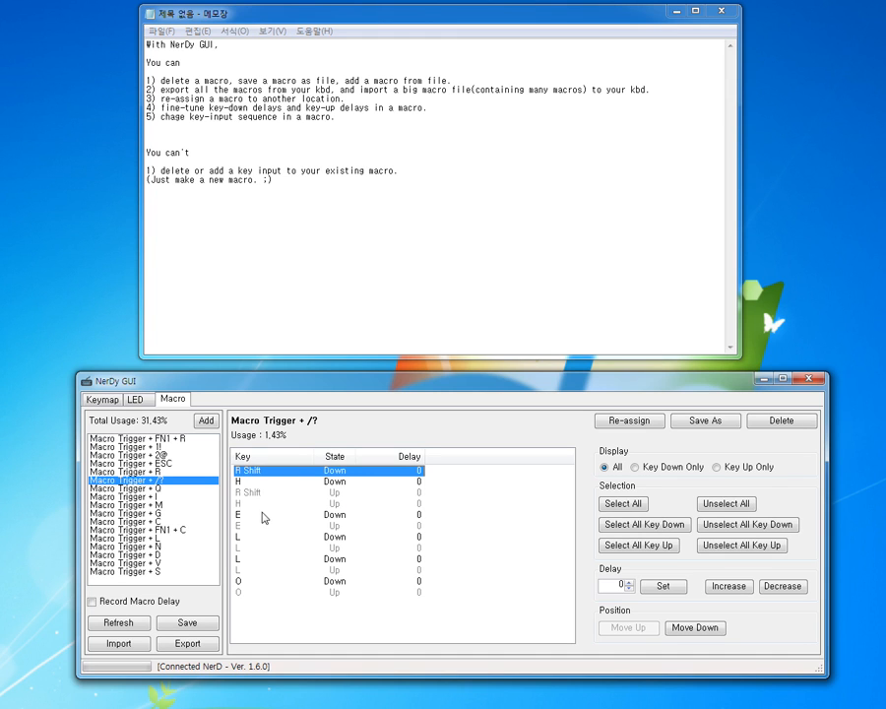
{"action": "left_click", "coordinate": [230, 258]}
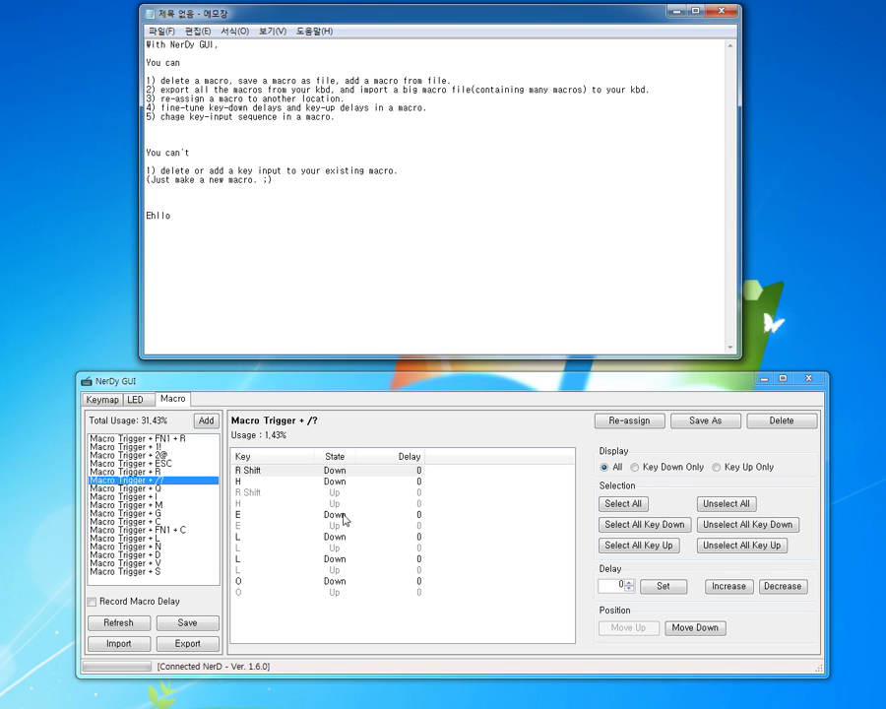
Step: Move the E Down event of the Macro Trigger + /? macro up to directly after R Shift Down
{"action": "left_click", "coordinate": [255, 484]}
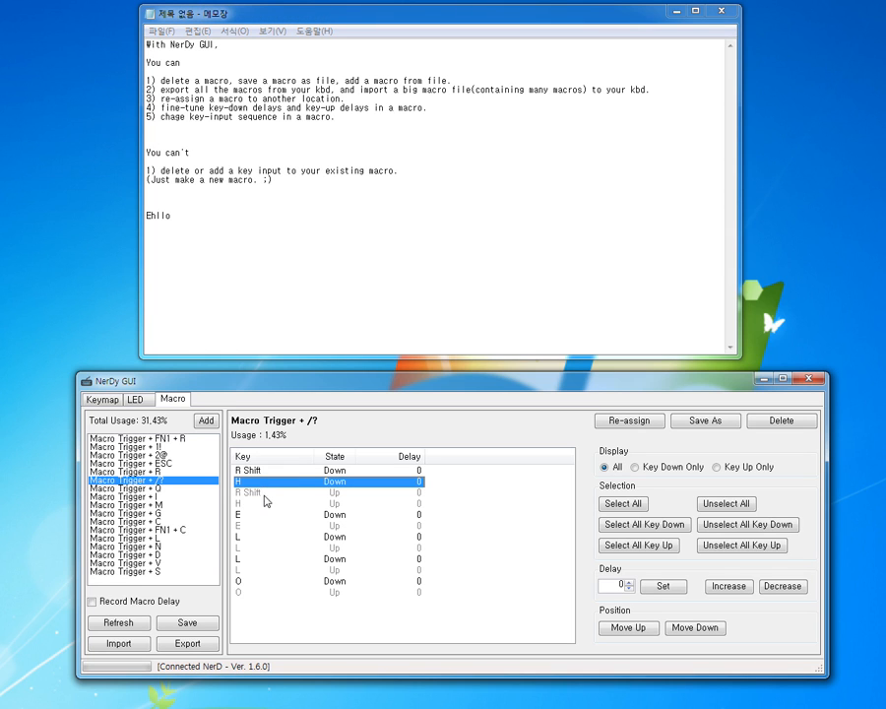
{"action": "left_click", "coordinate": [280, 515]}
{"action": "left_click", "coordinate": [646, 628]}
{"action": "left_click", "coordinate": [646, 628]}
{"action": "left_click", "coordinate": [645, 629]}
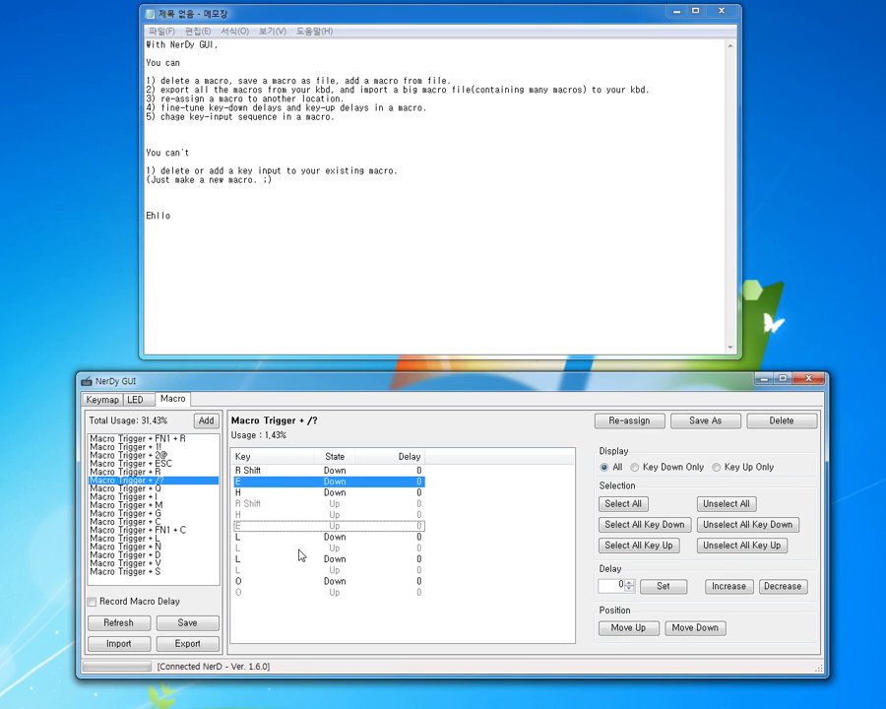
Step: Move the E Up event up to directly after E Down, ahead of H Down
{"action": "left_click", "coordinate": [246, 526]}
{"action": "left_click", "coordinate": [697, 628]}
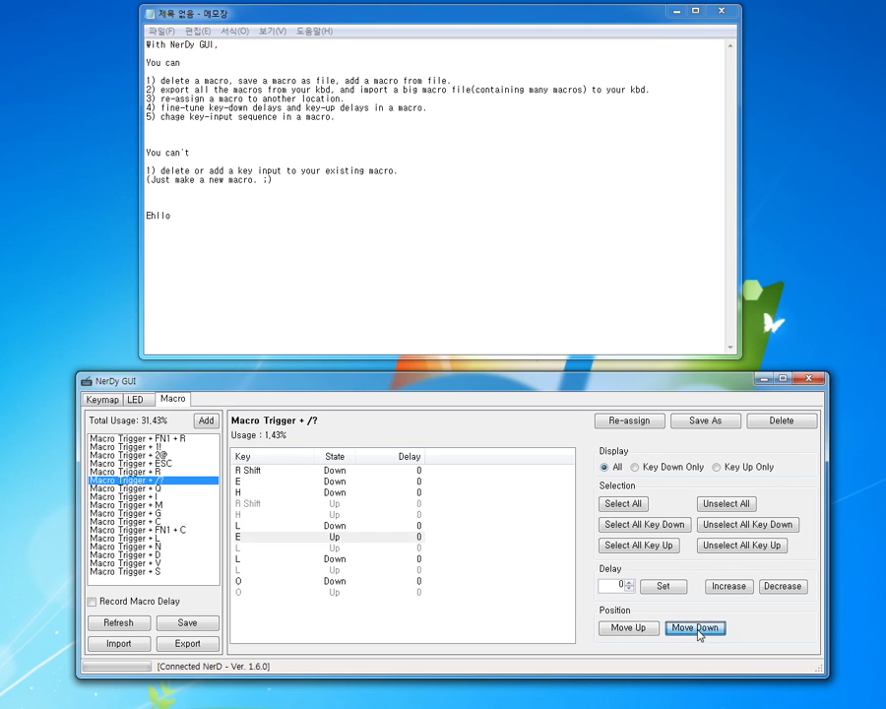
{"action": "left_click", "coordinate": [697, 628]}
{"action": "left_click", "coordinate": [697, 628]}
{"action": "left_click", "coordinate": [638, 628]}
{"action": "left_click", "coordinate": [631, 628]}
{"action": "left_click", "coordinate": [630, 629]}
{"action": "left_click", "coordinate": [630, 628]}
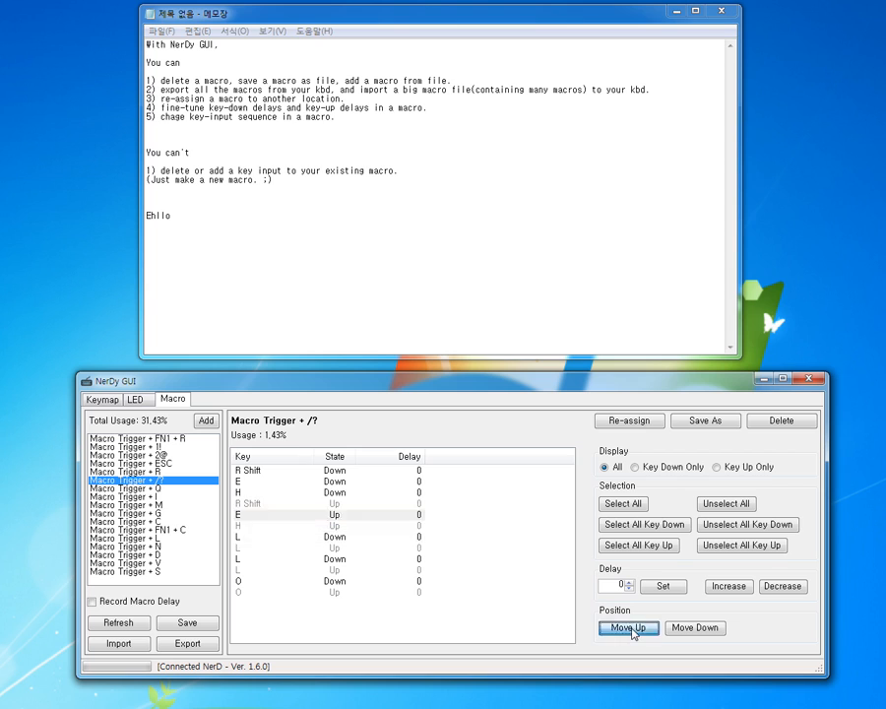
{"action": "left_click", "coordinate": [630, 628]}
{"action": "left_click", "coordinate": [631, 628]}
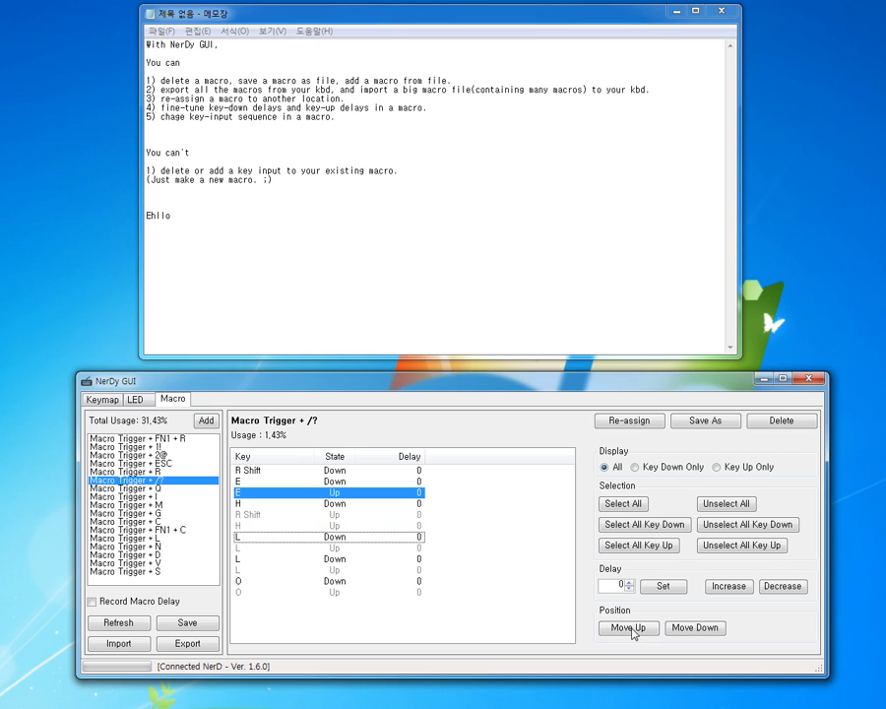
Step: Move the R Shift Up event up to sit between E Up and H Down
{"action": "left_click", "coordinate": [254, 515]}
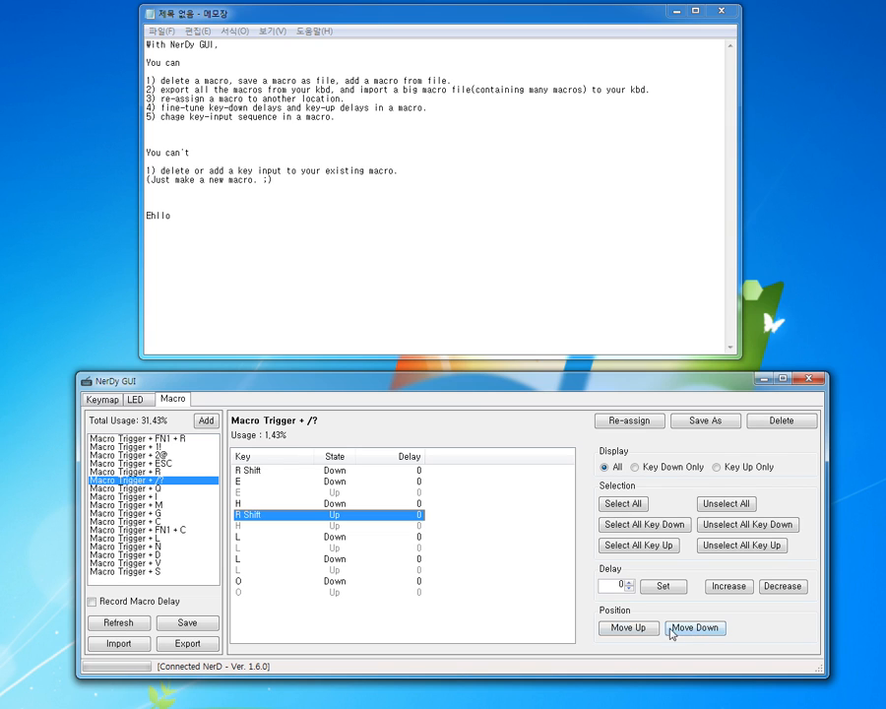
{"action": "left_click", "coordinate": [632, 629]}
{"action": "left_click", "coordinate": [634, 630]}
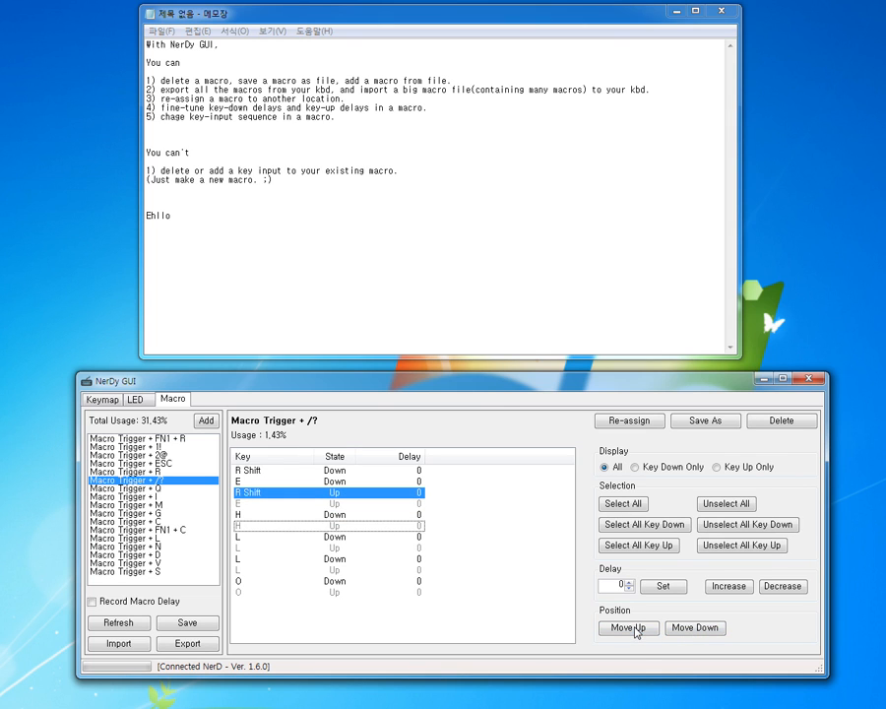
{"action": "left_click", "coordinate": [682, 629]}
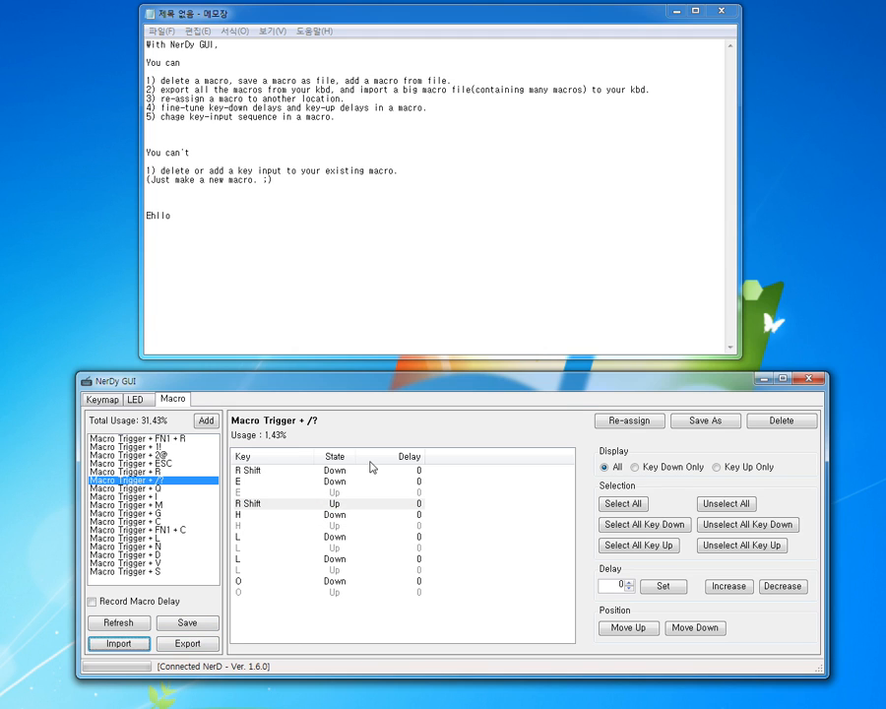
Step: Test the reordered macro in the Notepad document two lines below the earlier test text, entering "Ehllo"
{"action": "left_click", "coordinate": [237, 254]}
{"action": "key", "text": "Return"}
{"action": "key", "text": "Return"}
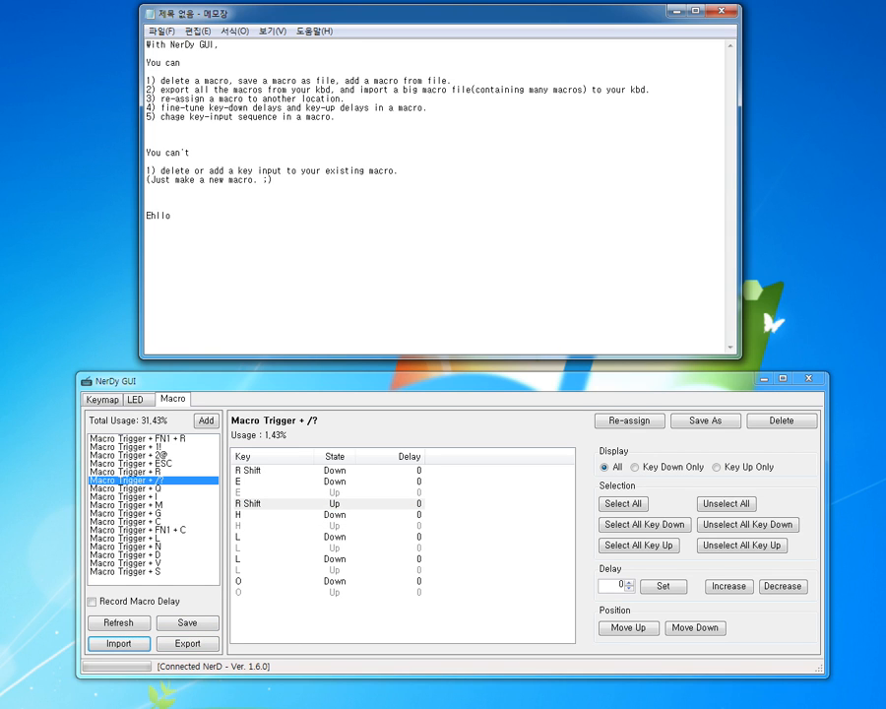
{"action": "type", "text": "Ehllo"}
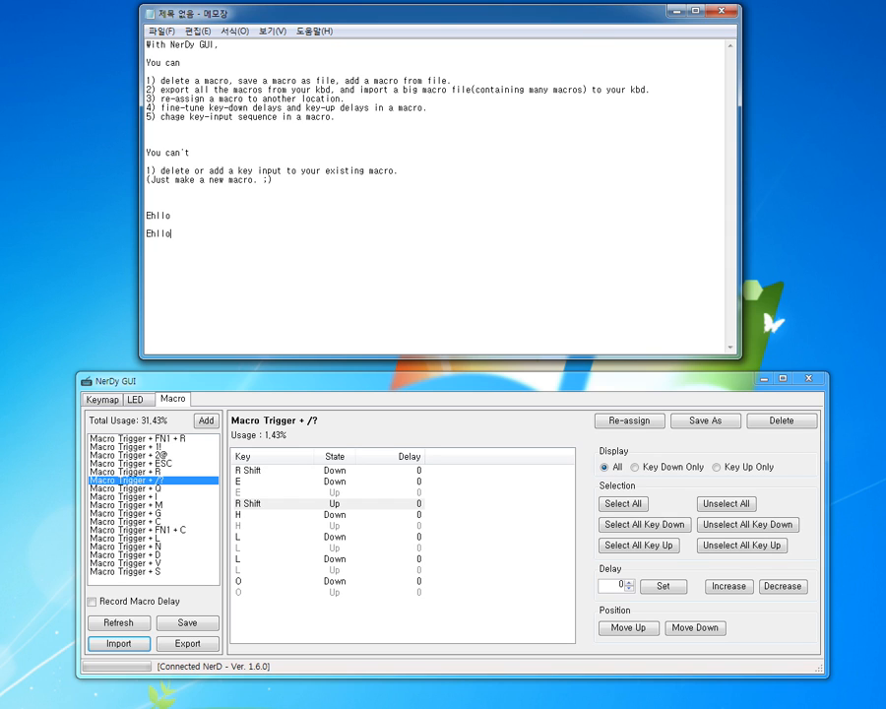